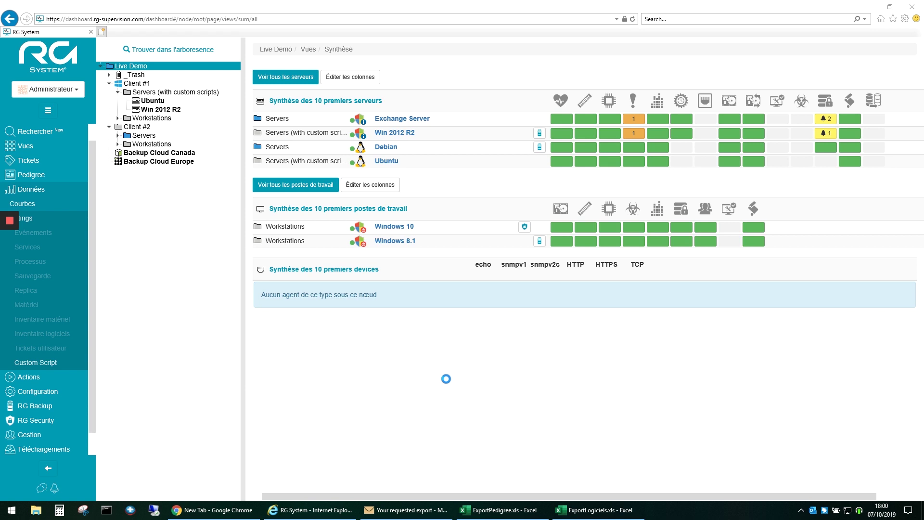
View the Pedigree page of the Win 2012 R2 server
left_click(387, 133)
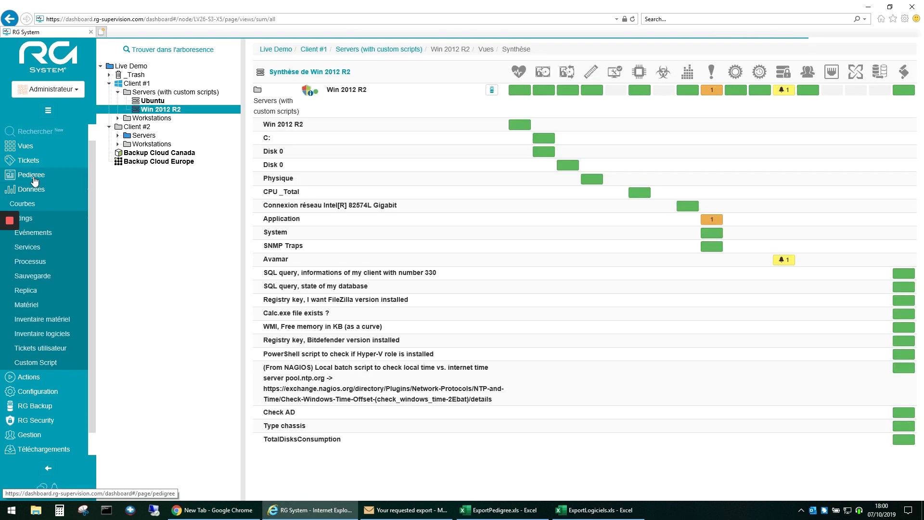
left_click(32, 175)
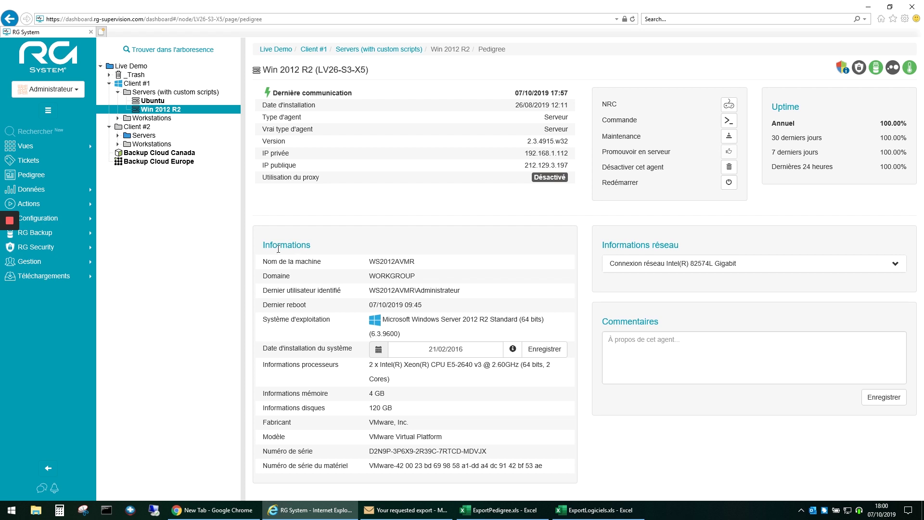
Export the pedigree of the whole Live Demo node as an Excel (.xls) file named Export
left_click(133, 66)
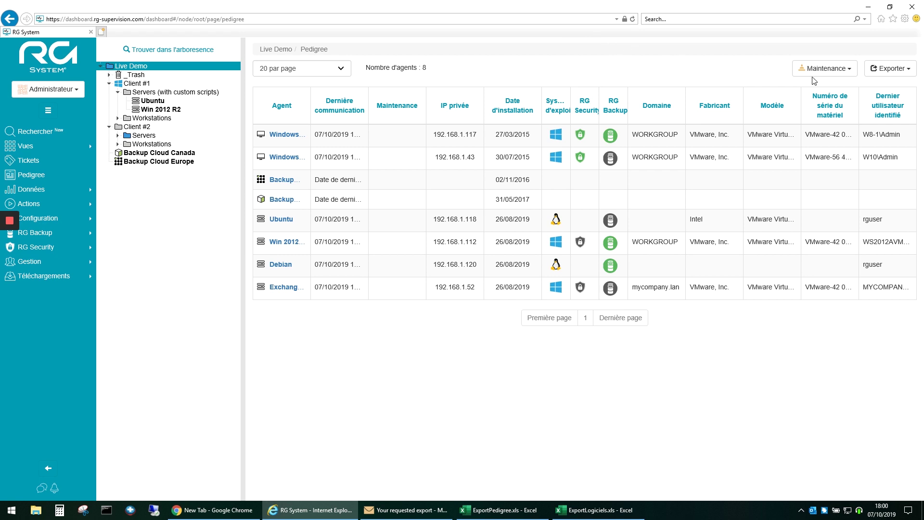
left_click(881, 72)
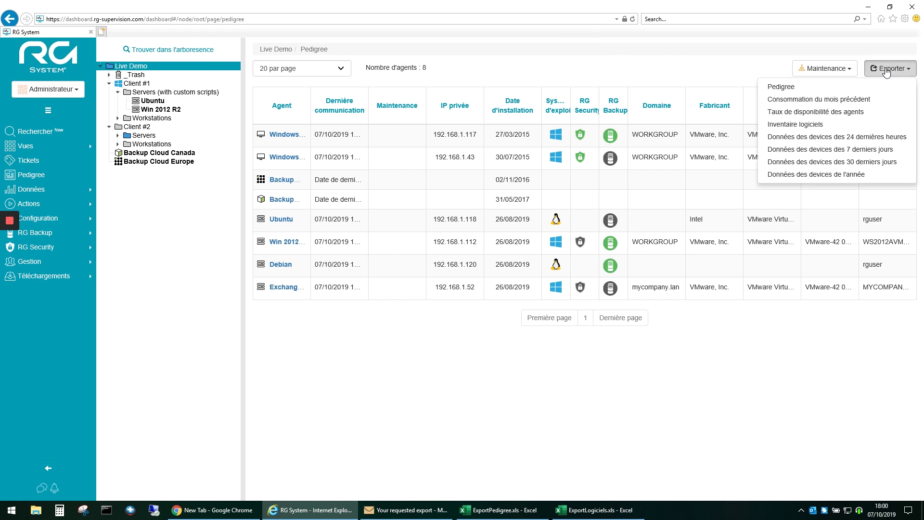
left_click(828, 87)
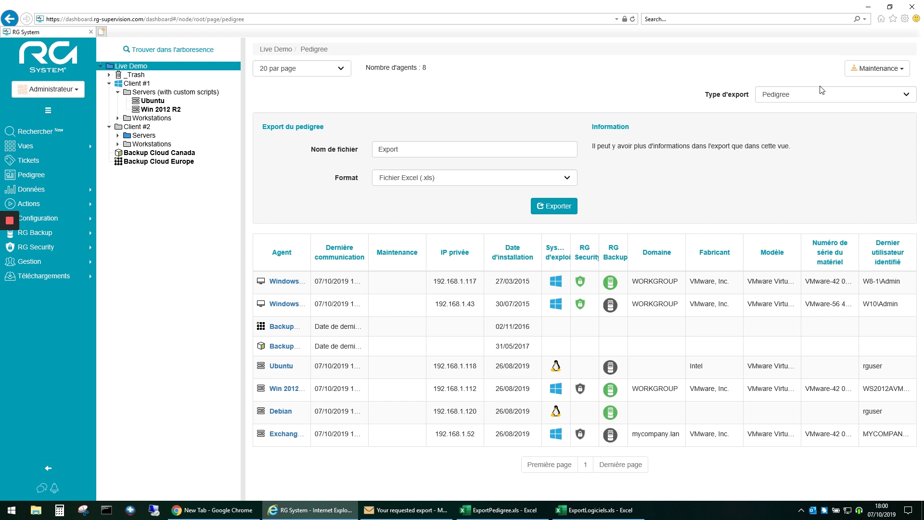
left_click(456, 154)
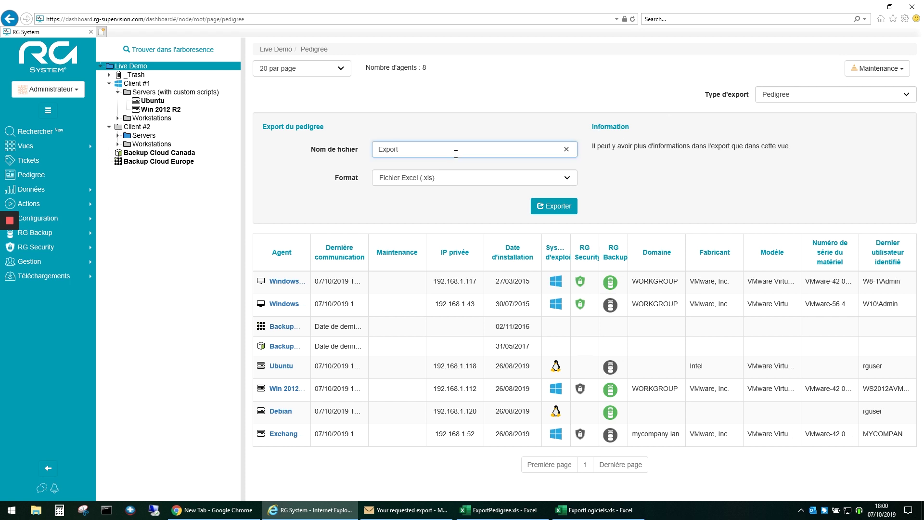
left_click(444, 179)
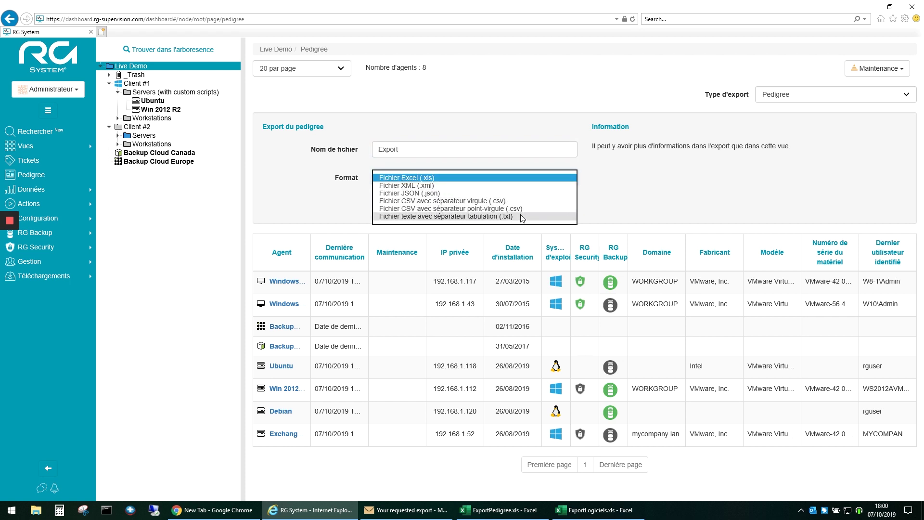
left_click(563, 178)
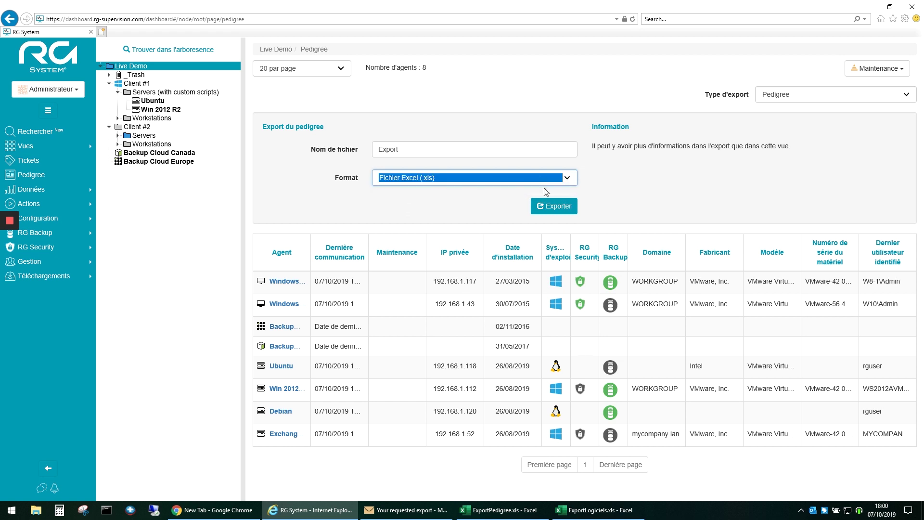
left_click(549, 207)
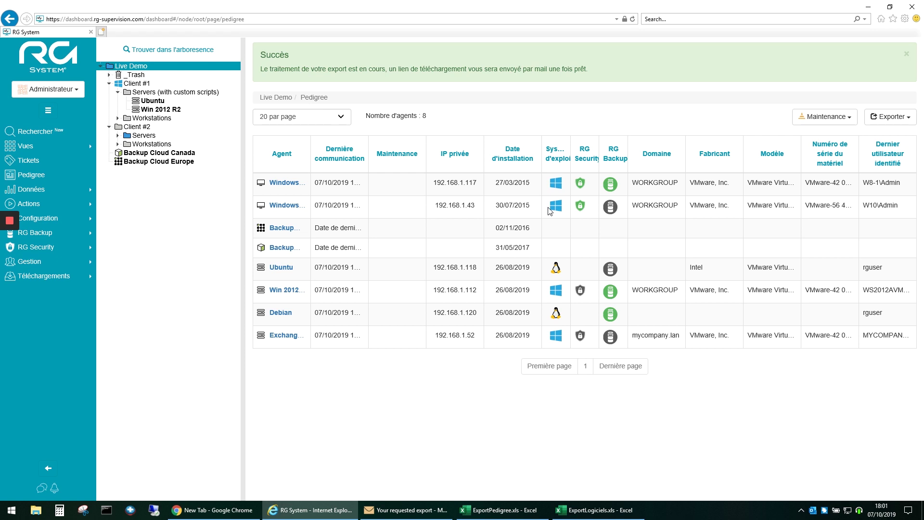
Switch to Outlook and view the download link in the "Your requested export" message
left_click(385, 509)
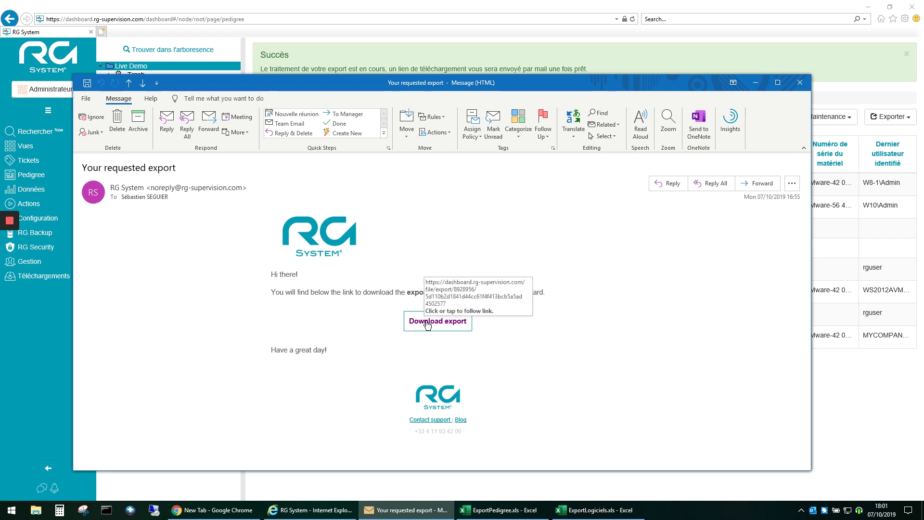
left_click(755, 83)
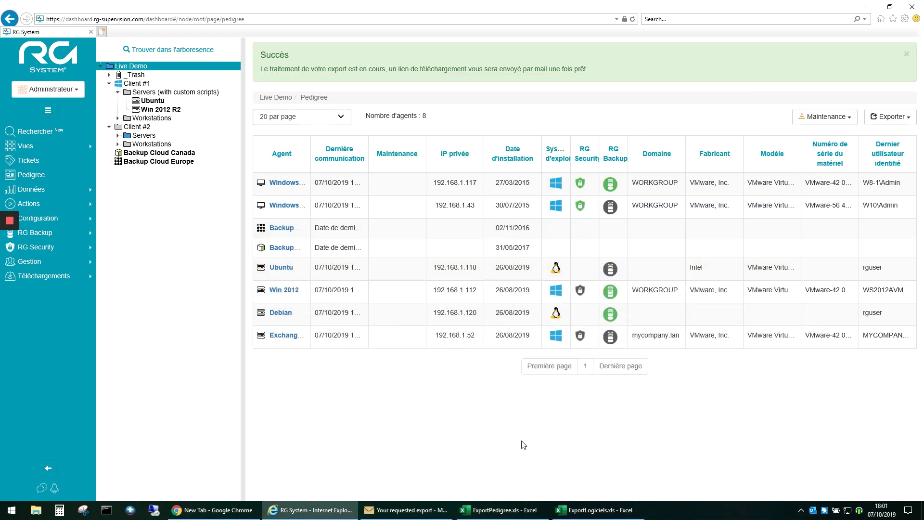
Switch to the ExportPedigree.xls workbook in Excel and format its data as a light orange table with headers
left_click(500, 510)
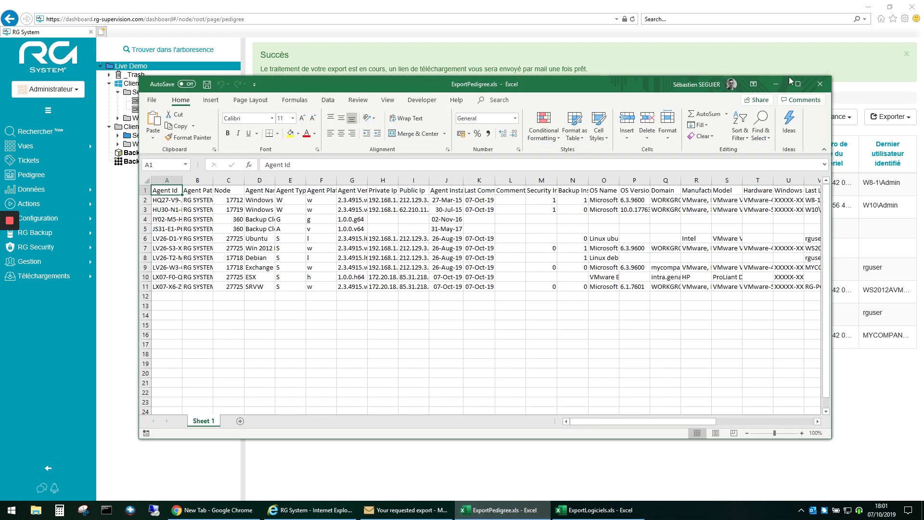
left_click(798, 83)
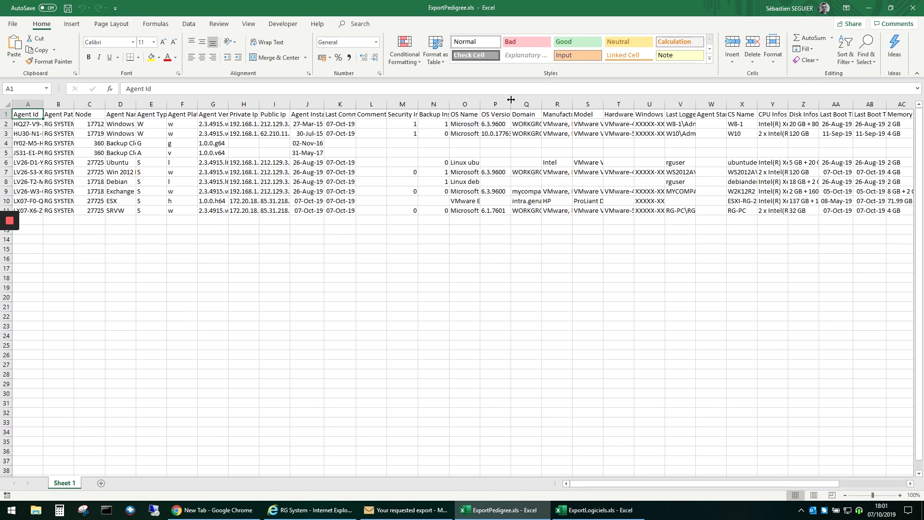
left_click(435, 54)
left_click(502, 124)
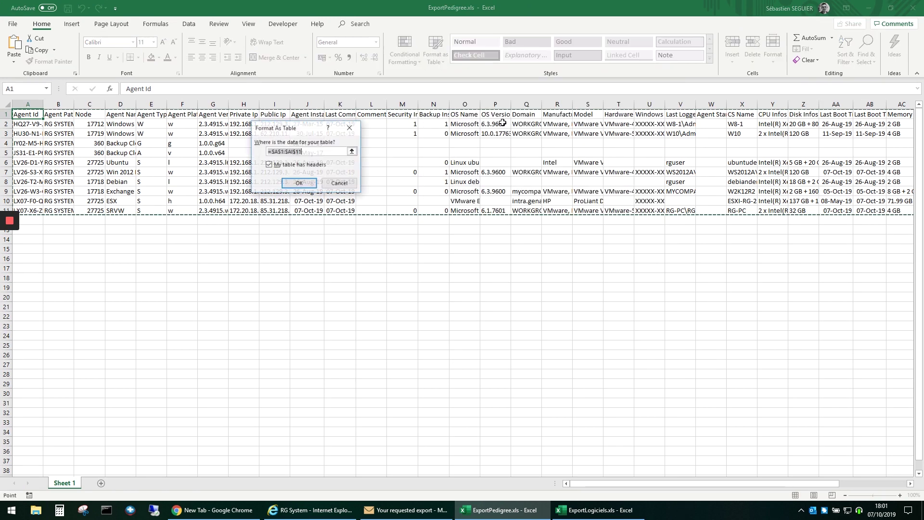
left_click(305, 182)
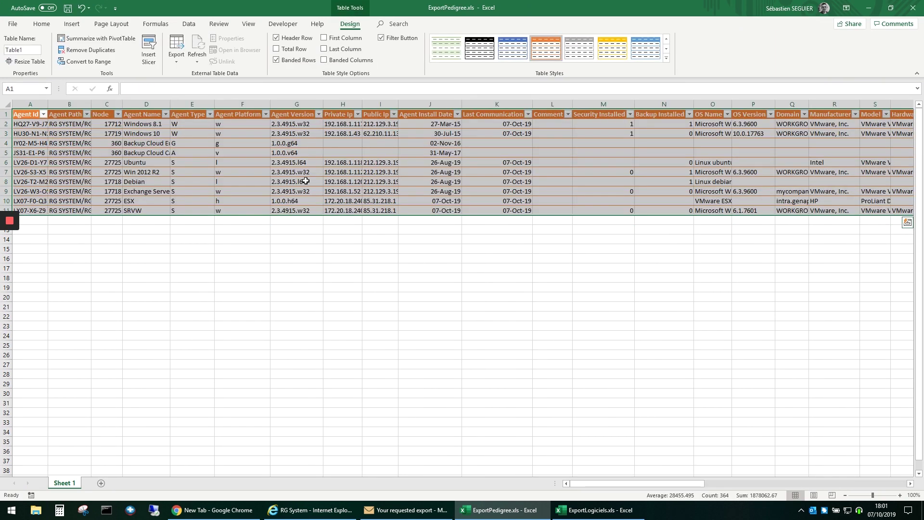
left_click(304, 181)
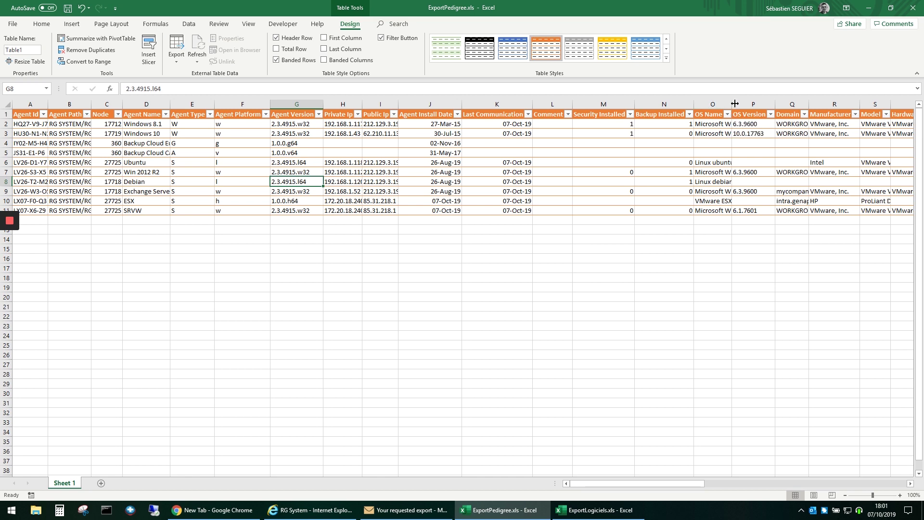
left_click(876, 8)
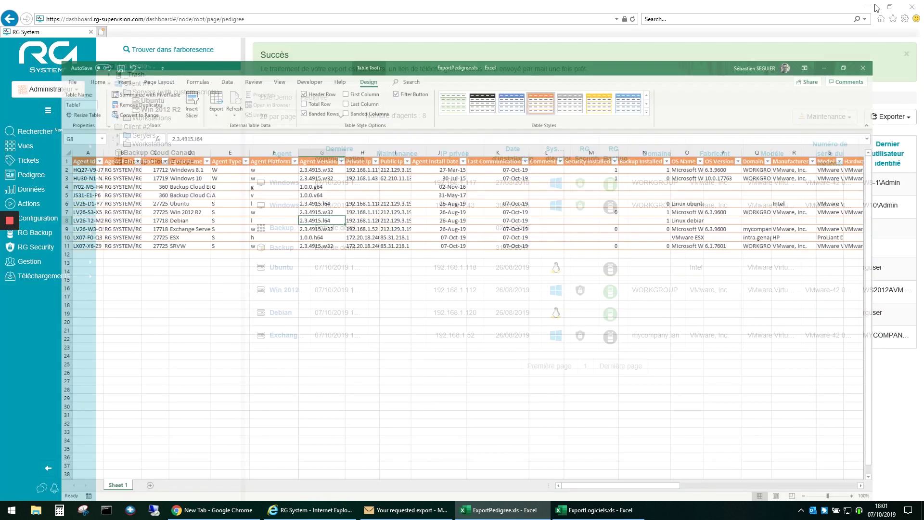
View the software inventory (Inventaire logiciels) of the Win 2012 R2 server in RG System, including its export options
left_click(161, 110)
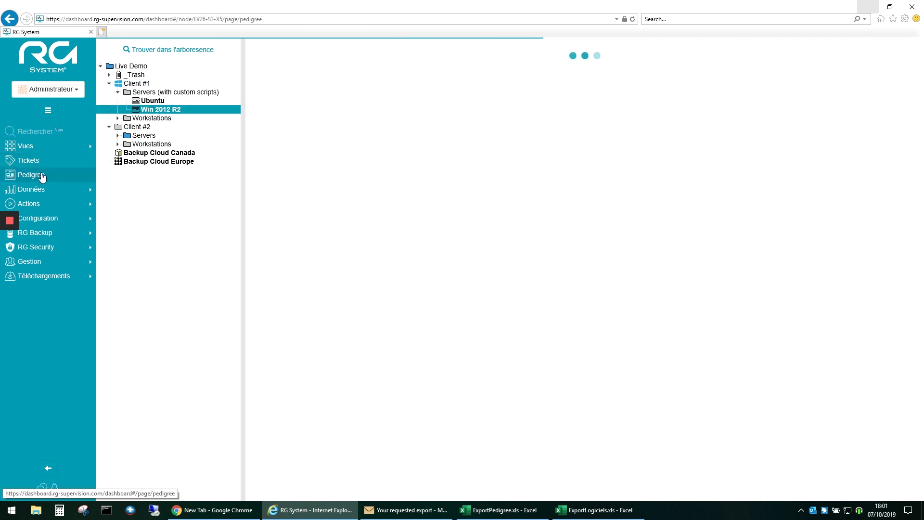
left_click(46, 190)
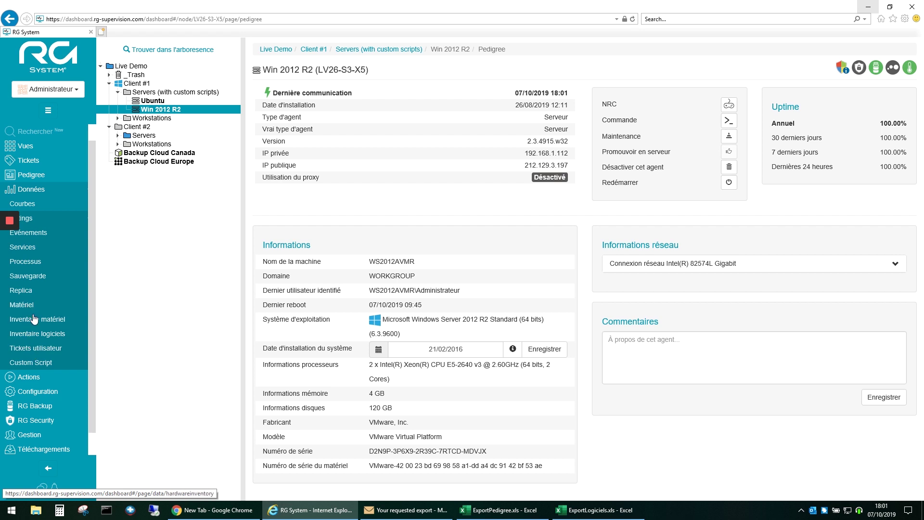
left_click(38, 337)
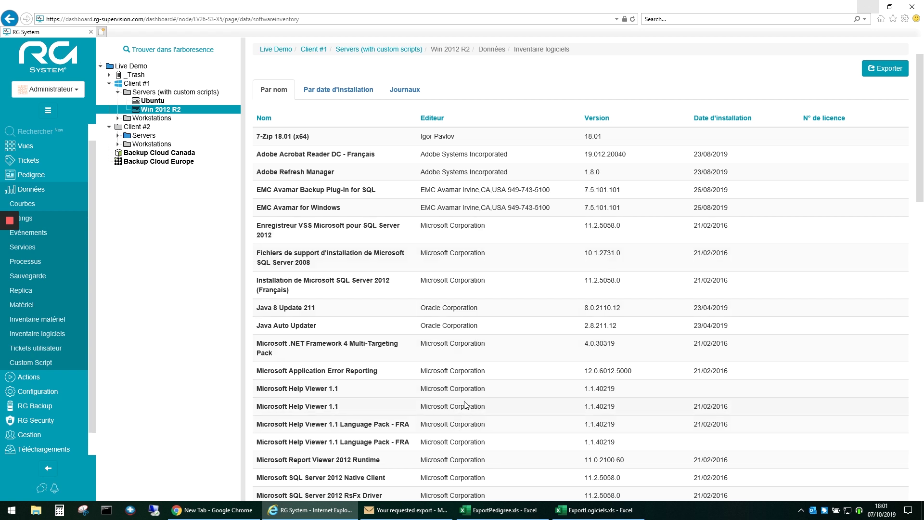
left_click(877, 78)
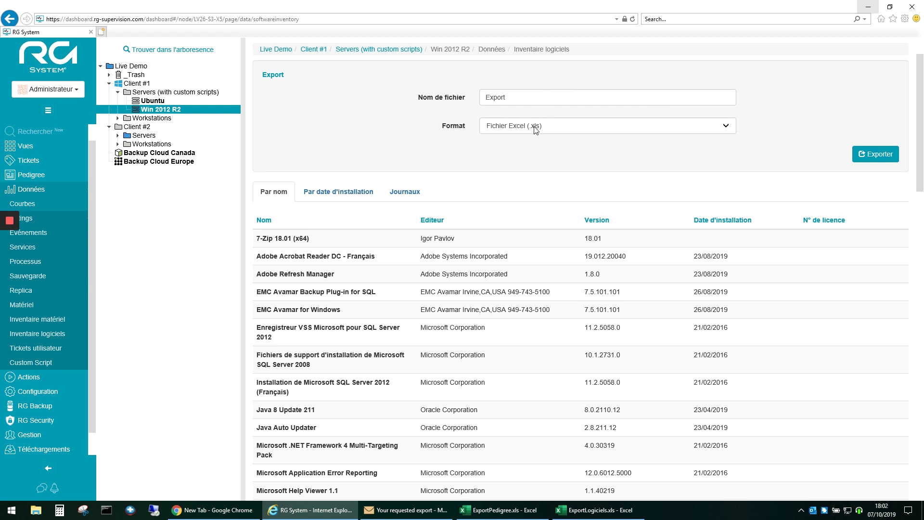
Open the Inventaire logiciels export form for the whole Live Demo node from its Pedigree page, with its file name ready for editing
left_click(131, 67)
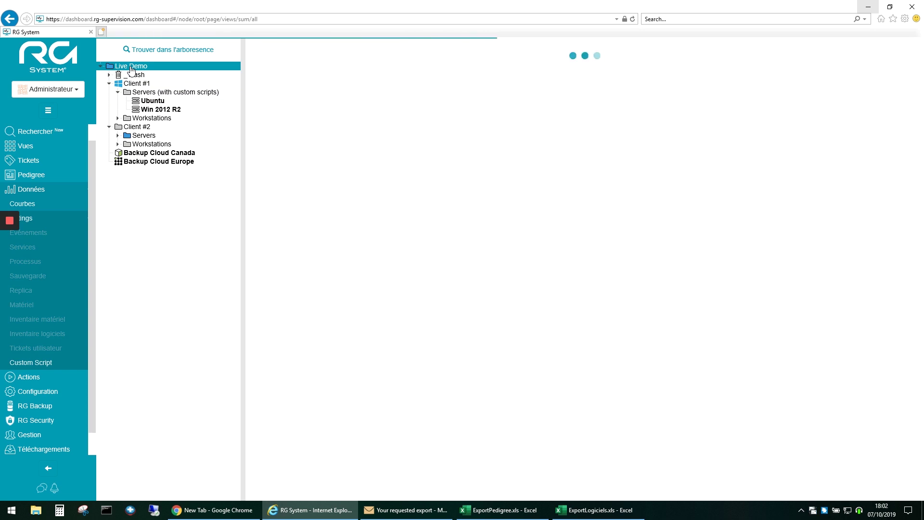
left_click(32, 177)
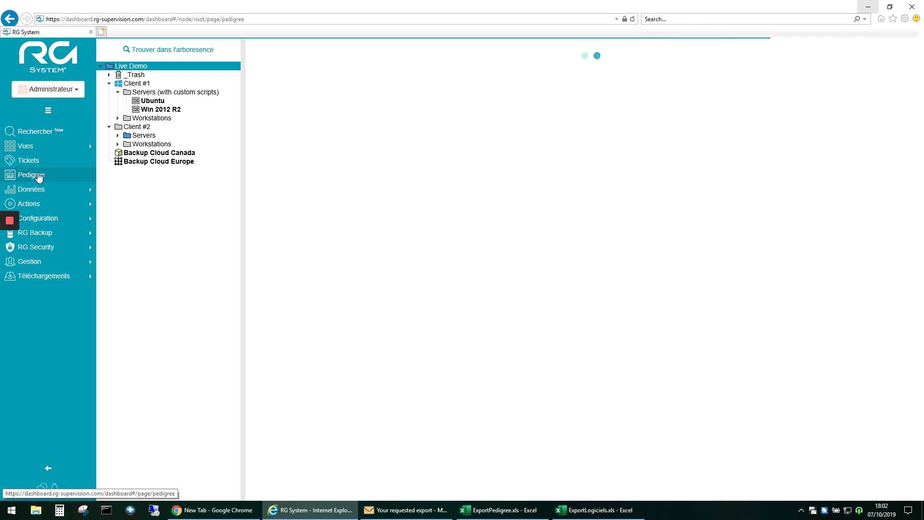
left_click(882, 76)
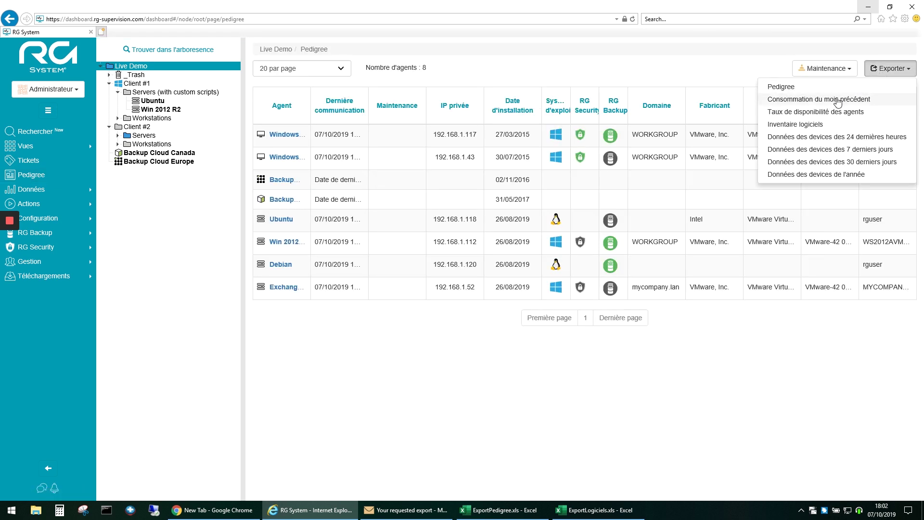
left_click(817, 126)
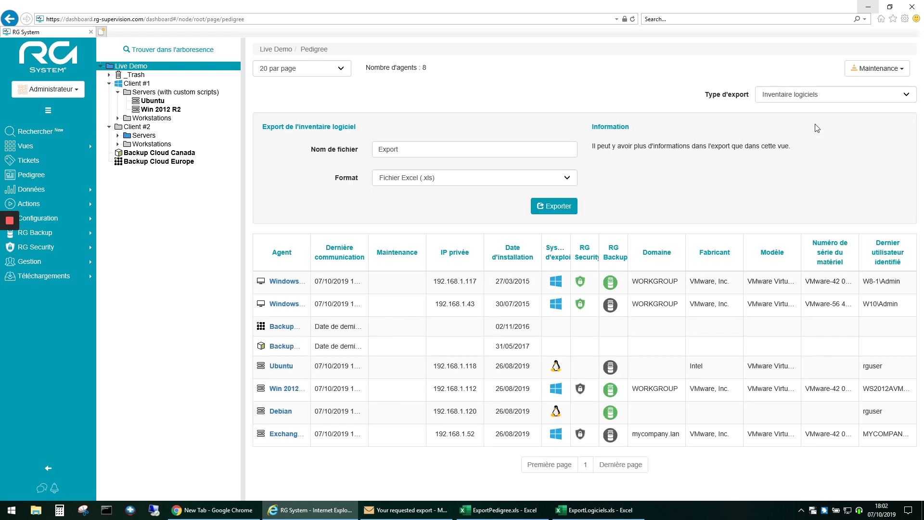
left_click(432, 147)
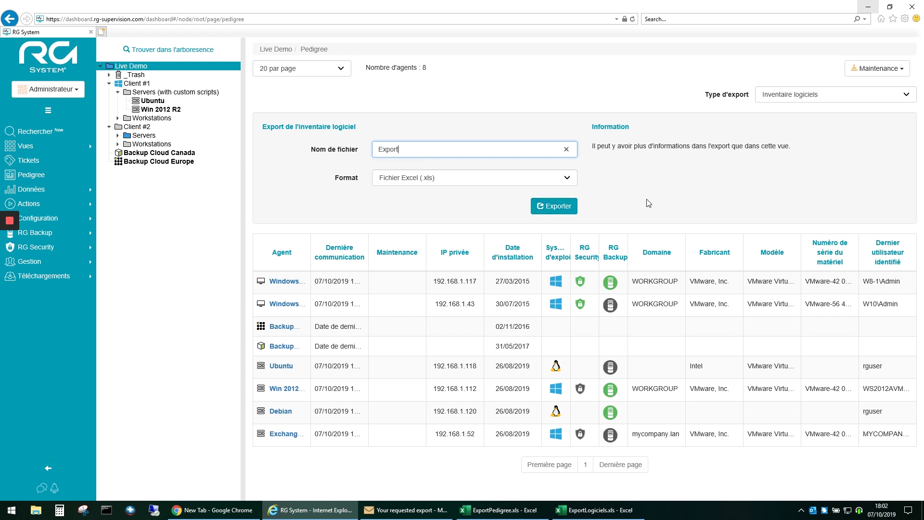
Switch to the ExportLogiciels.xls workbook in Excel and format its data as a light orange table with headers
left_click(597, 510)
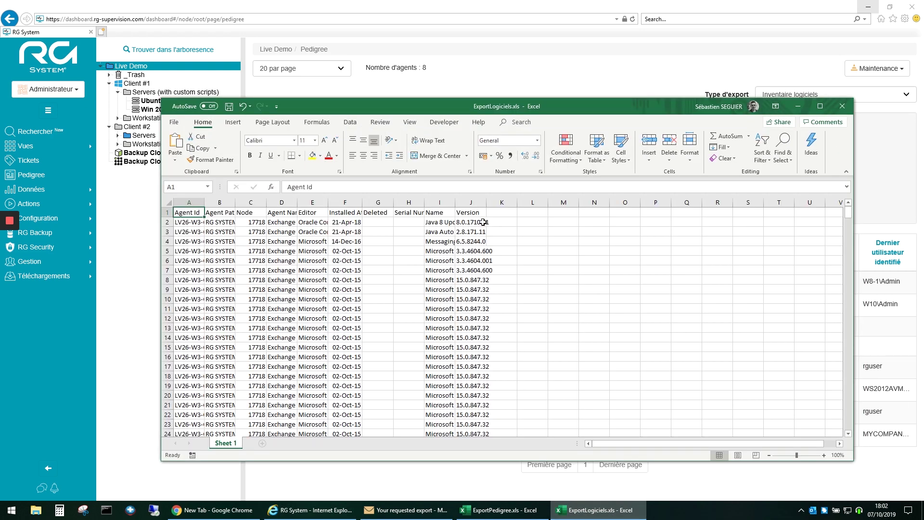
double_click(546, 111)
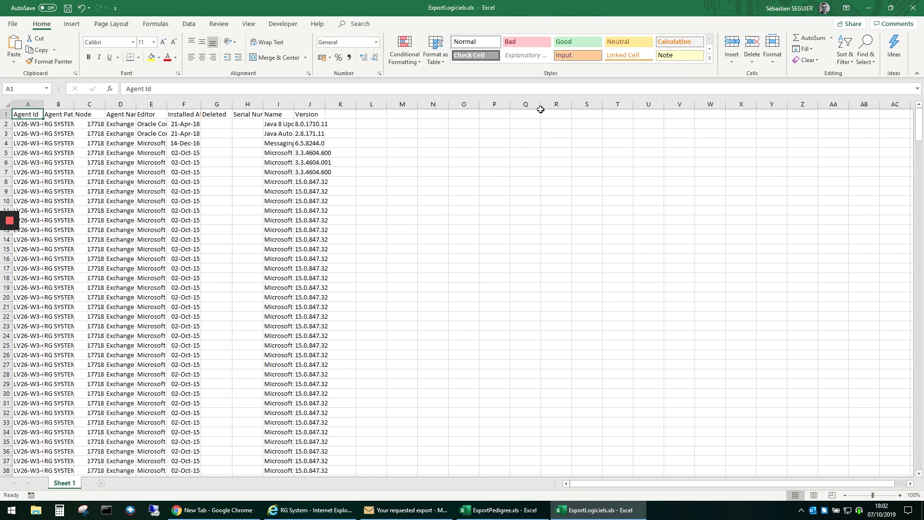
left_click(437, 58)
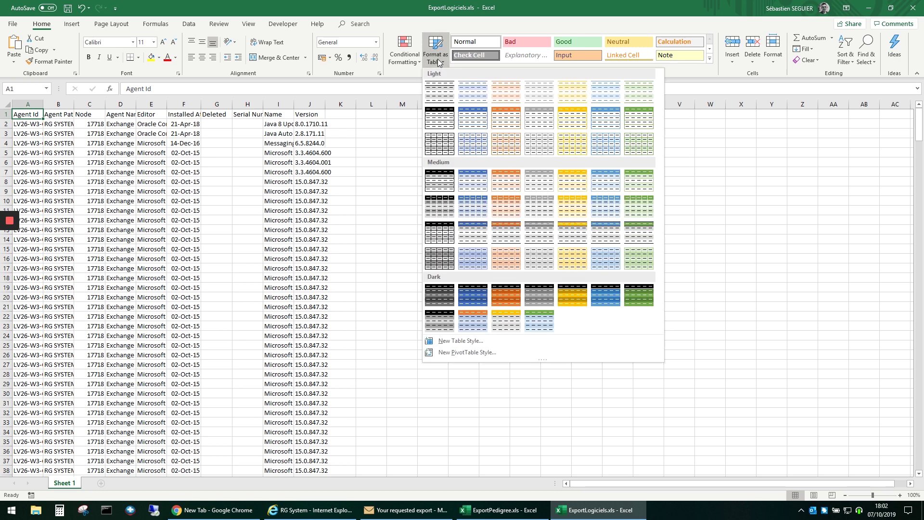
left_click(500, 122)
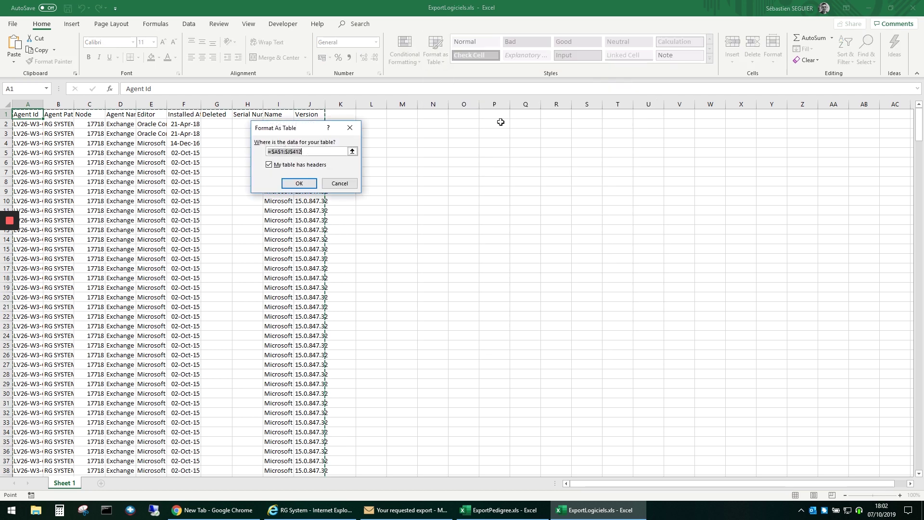
left_click(288, 183)
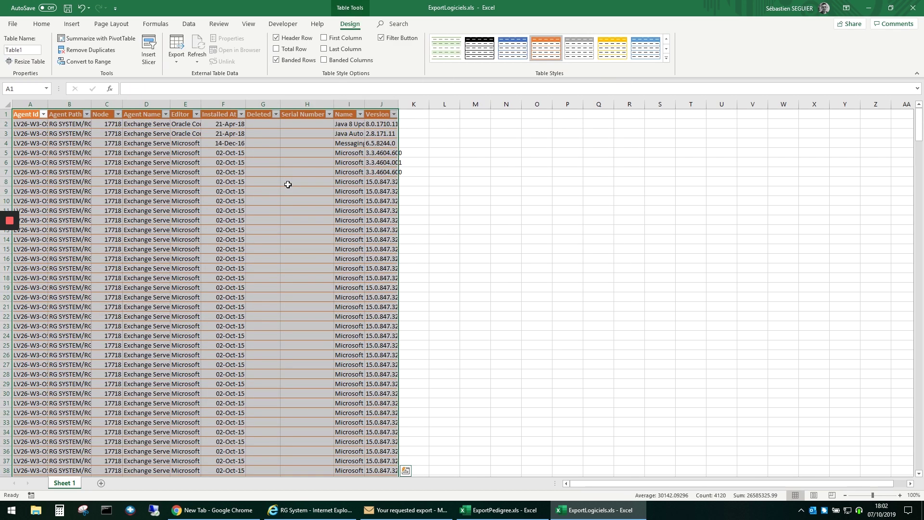
left_click(288, 184)
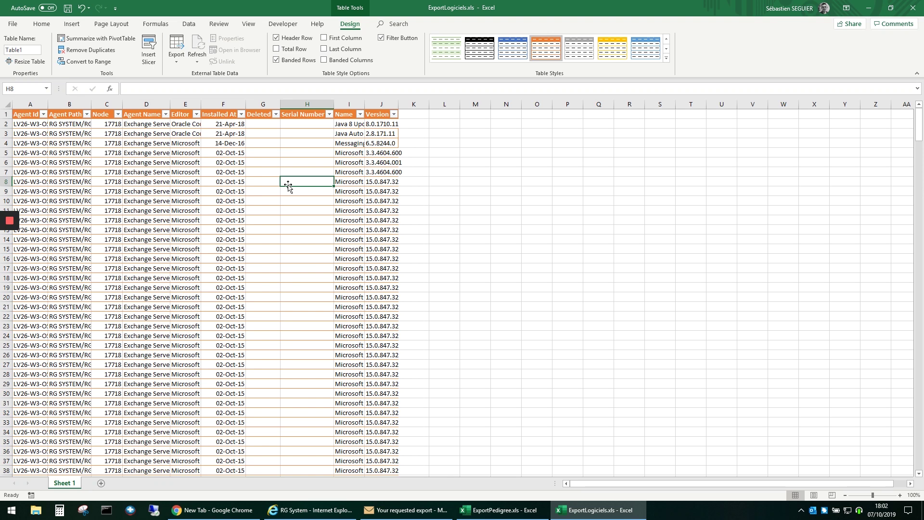
Examine the filter values available for the Editor and Agent Name columns without applying a filter
left_click(197, 114)
mouse_move(193, 218)
left_mouse_down()
mouse_move(192, 254)
mouse_move(191, 231)
left_mouse_up()
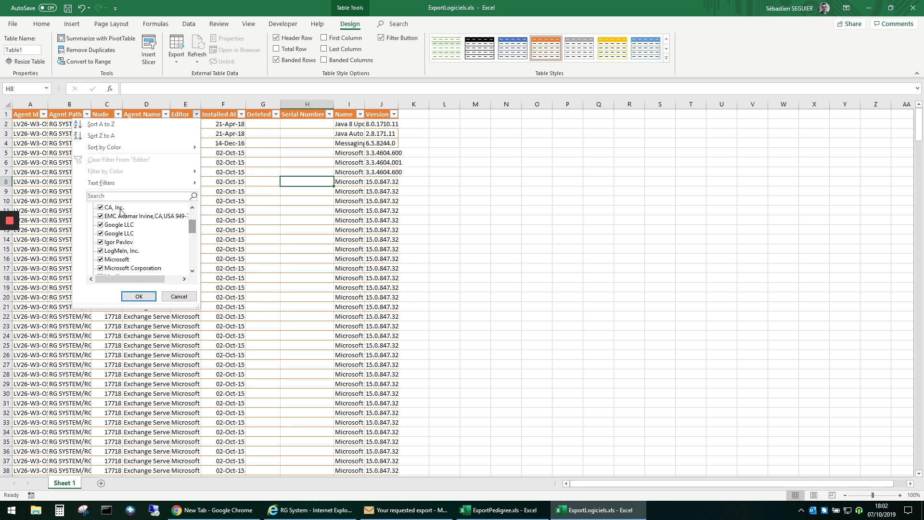
left_click(178, 296)
left_click(166, 114)
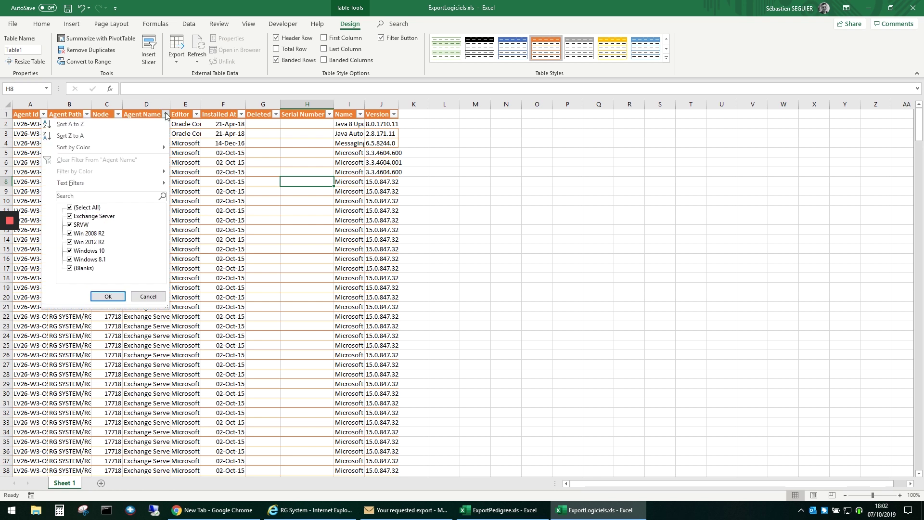
left_click(144, 297)
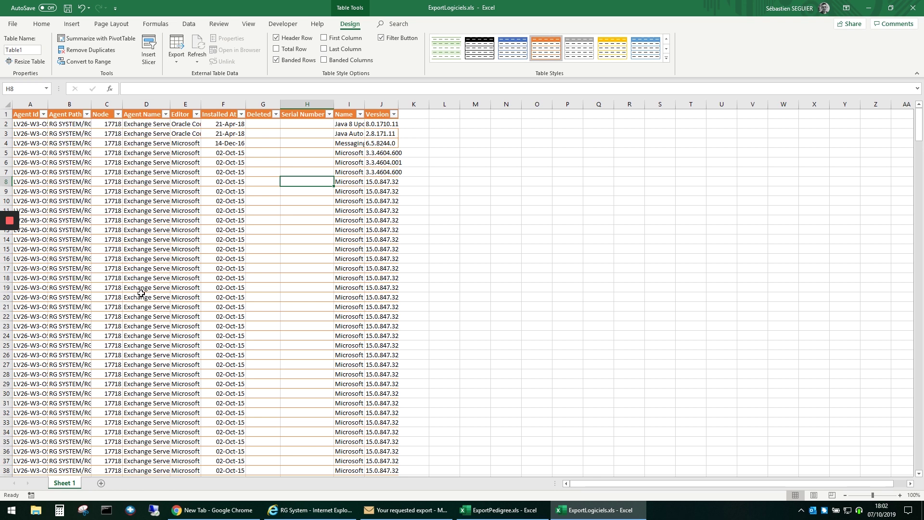